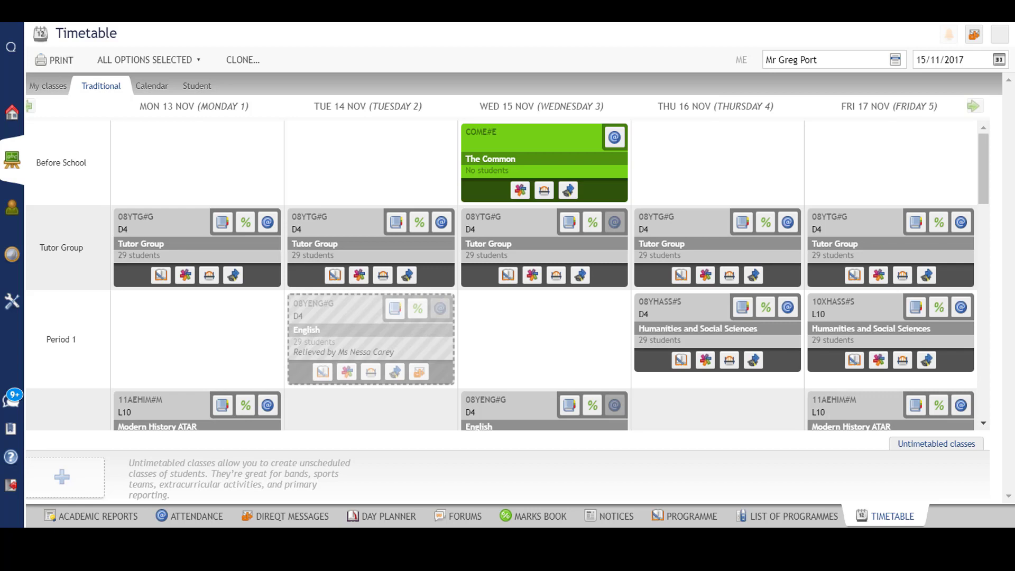
Step: Start a new untimetabled class with subject 1.11AEHIM Modern History ATAR
click(75, 472)
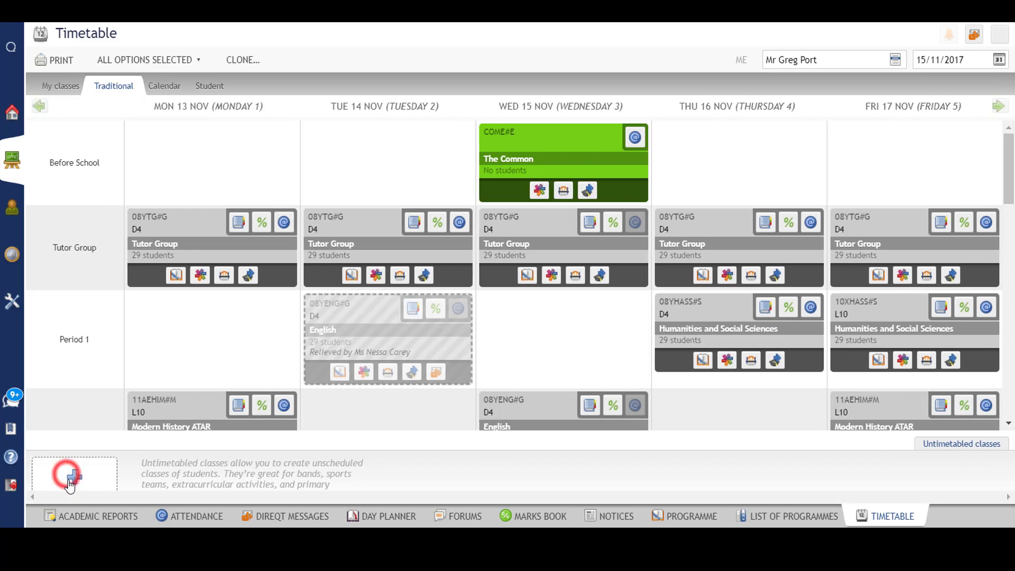
click(76, 467)
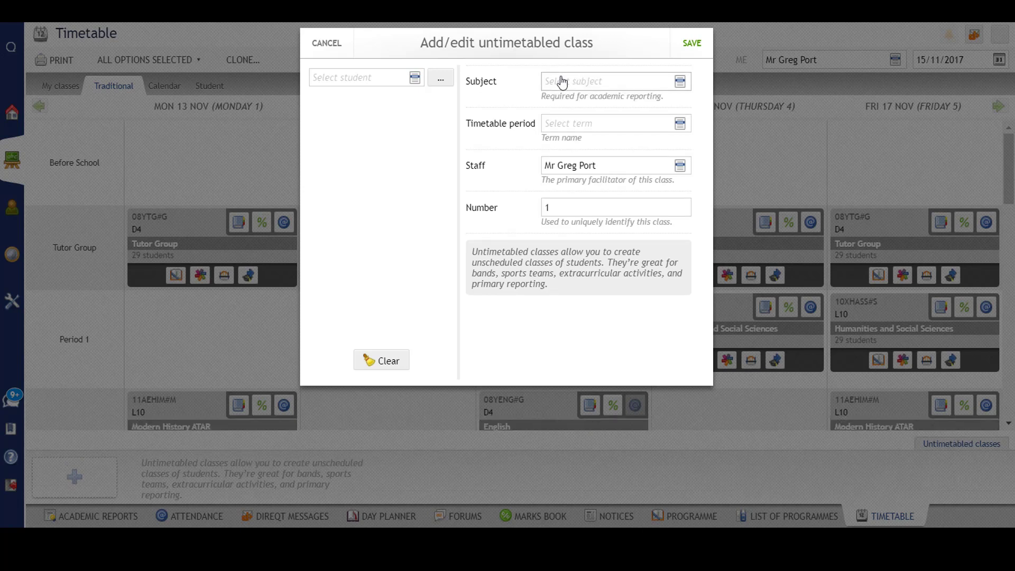
click(562, 82)
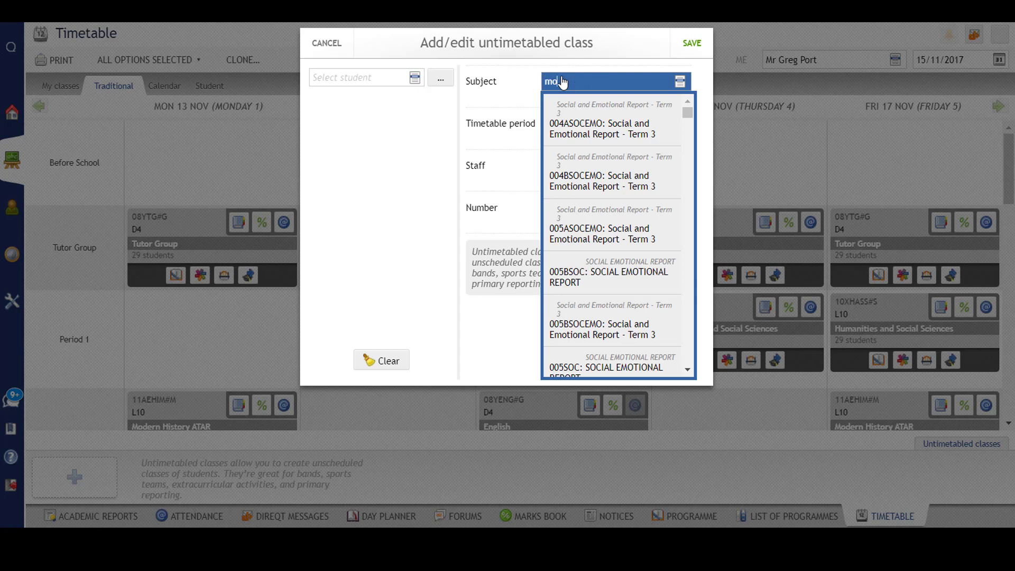
text(modern)
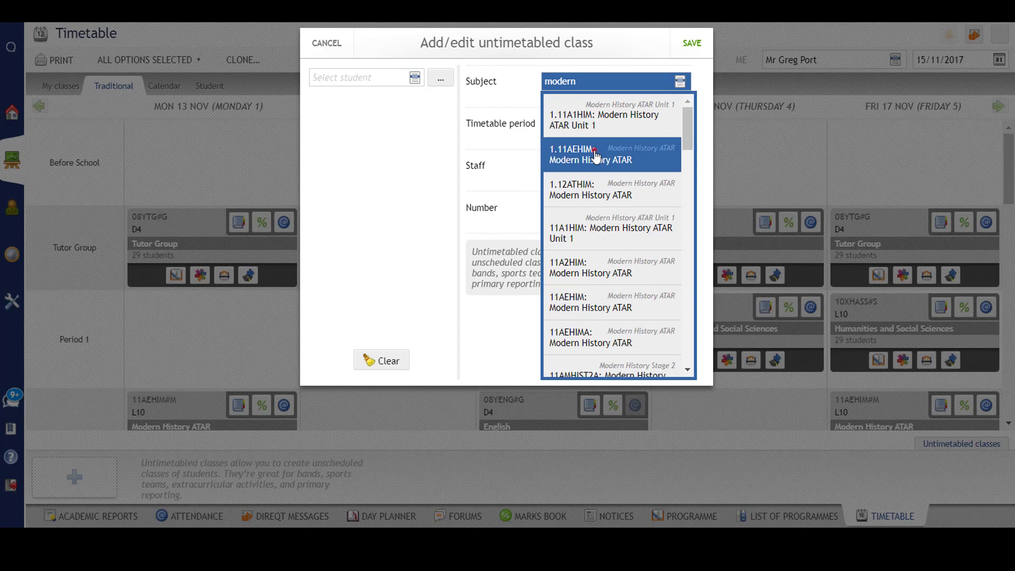
click(595, 154)
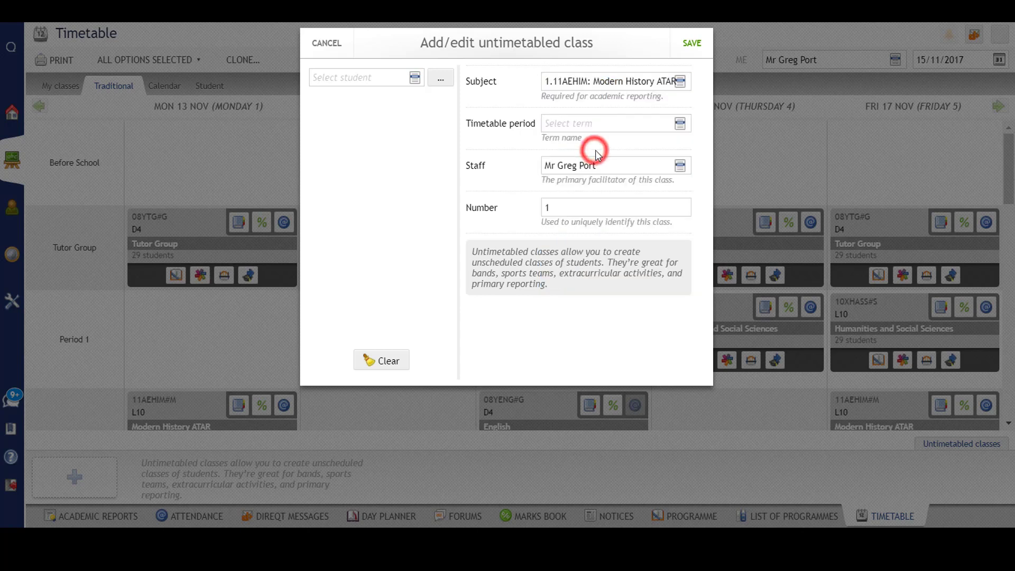
Step: Set the timetable period to 2017S2SS and select the default class number to replace with 2018
click(679, 124)
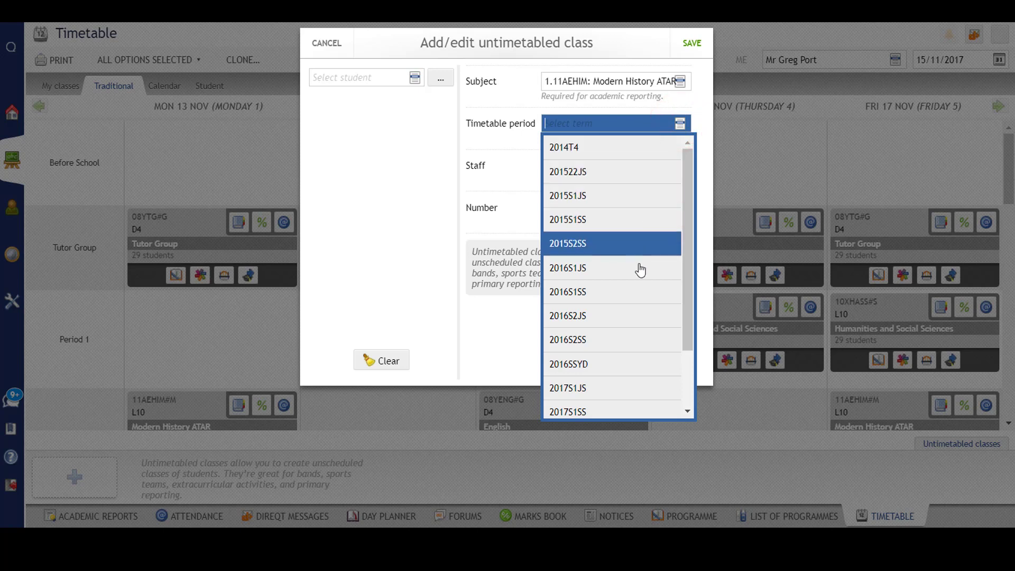
scroll(634, 338, down, 2)
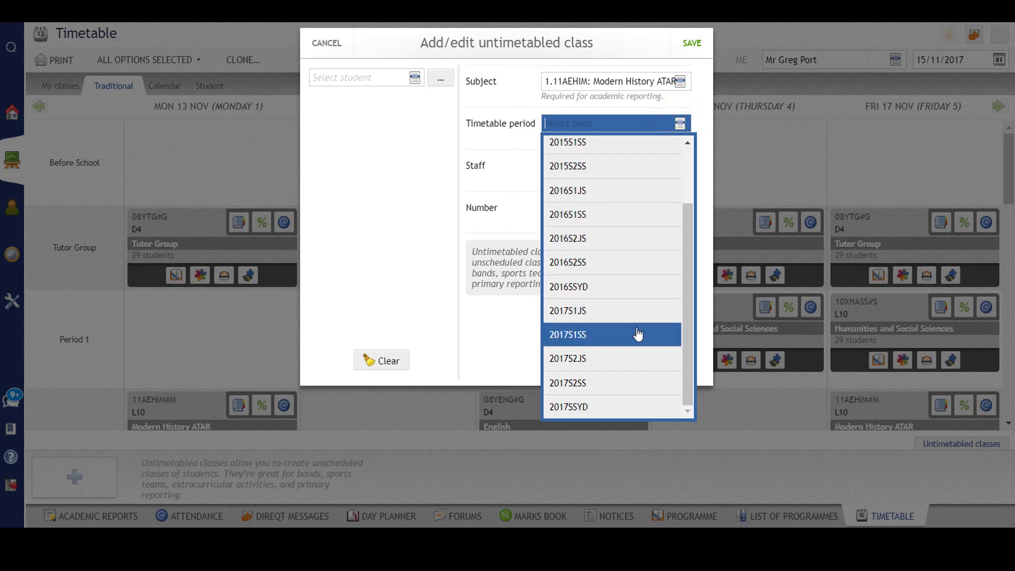
click(621, 386)
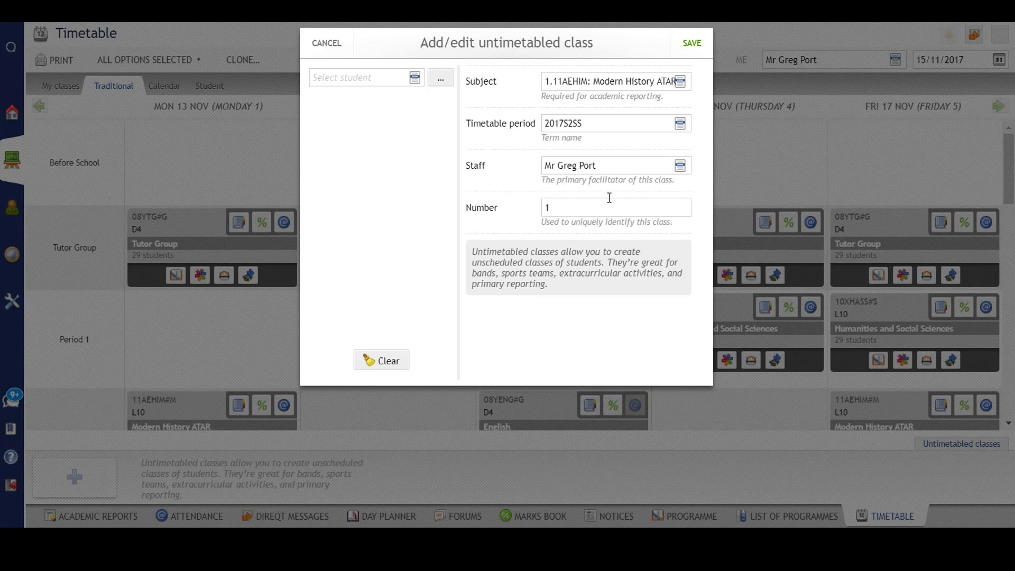
drag(559, 206, 542, 205)
Step: Save class 1.11AEHIM#2018, check its details, and bring up its Modern History programme prompt
click(689, 51)
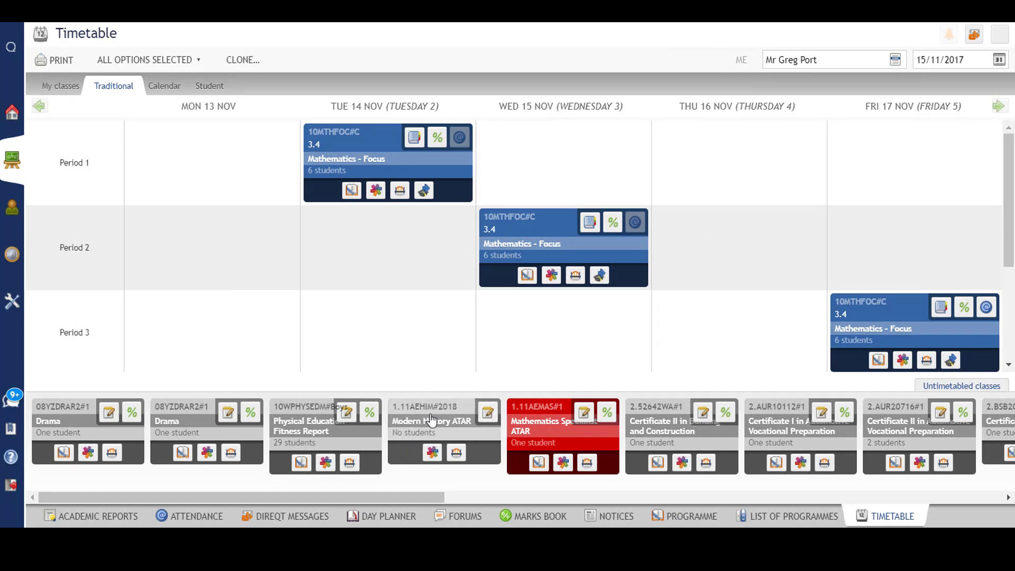
click(485, 413)
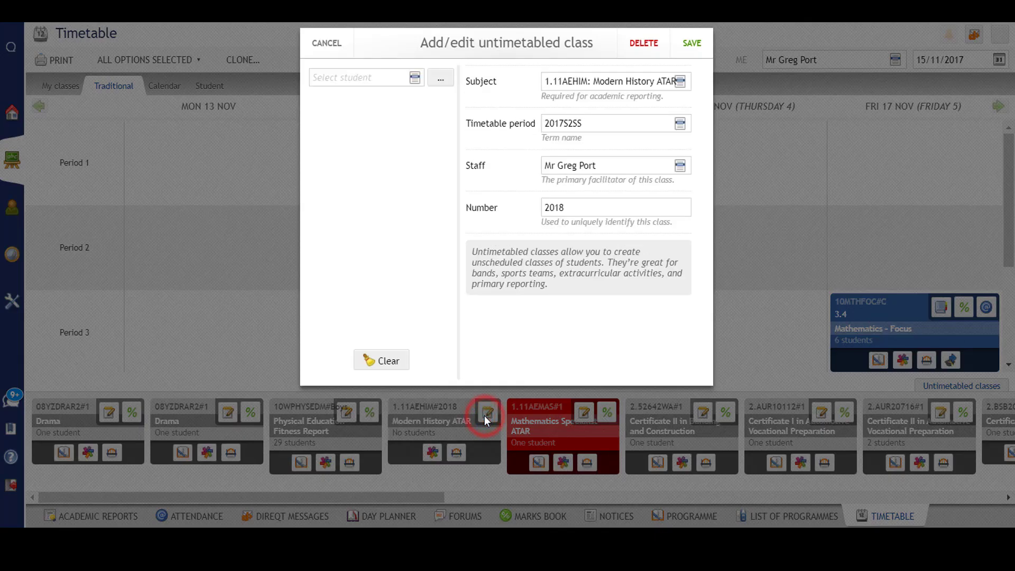
click(327, 46)
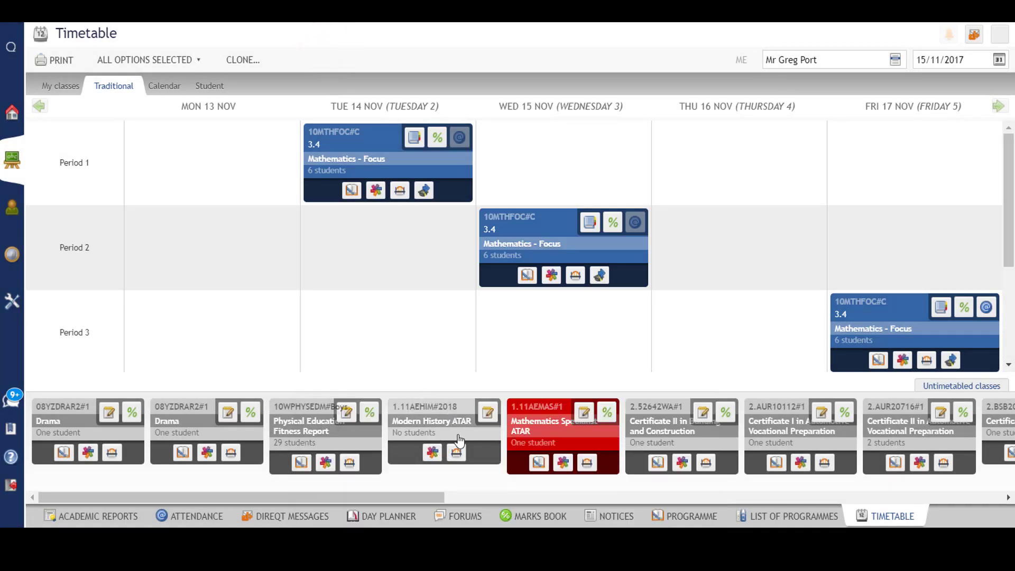
click(444, 424)
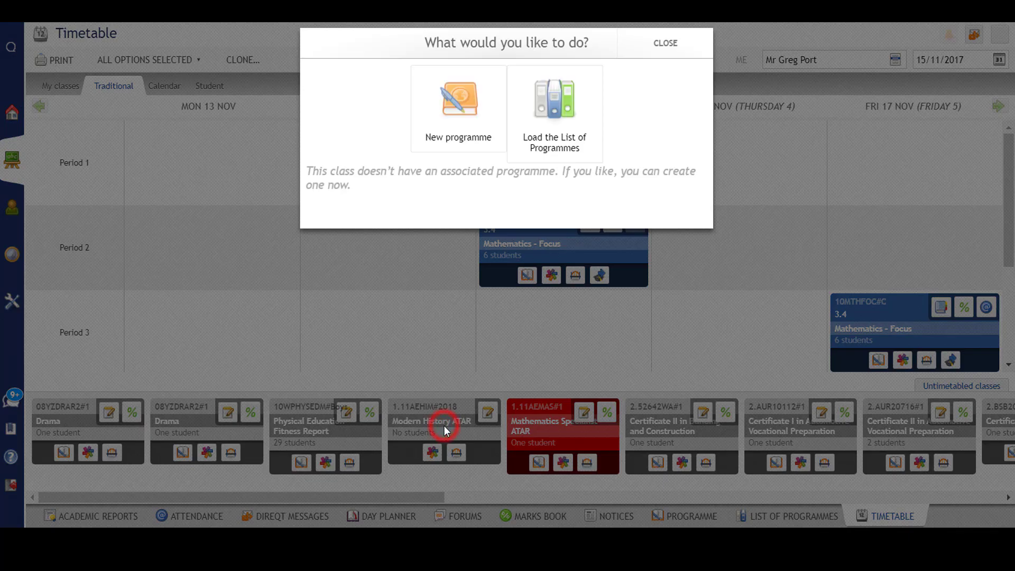
Step: Copy the Modern History ATAR Year 11 programme to class 1.11AEHIM#2018, then return to the timetable
click(554, 105)
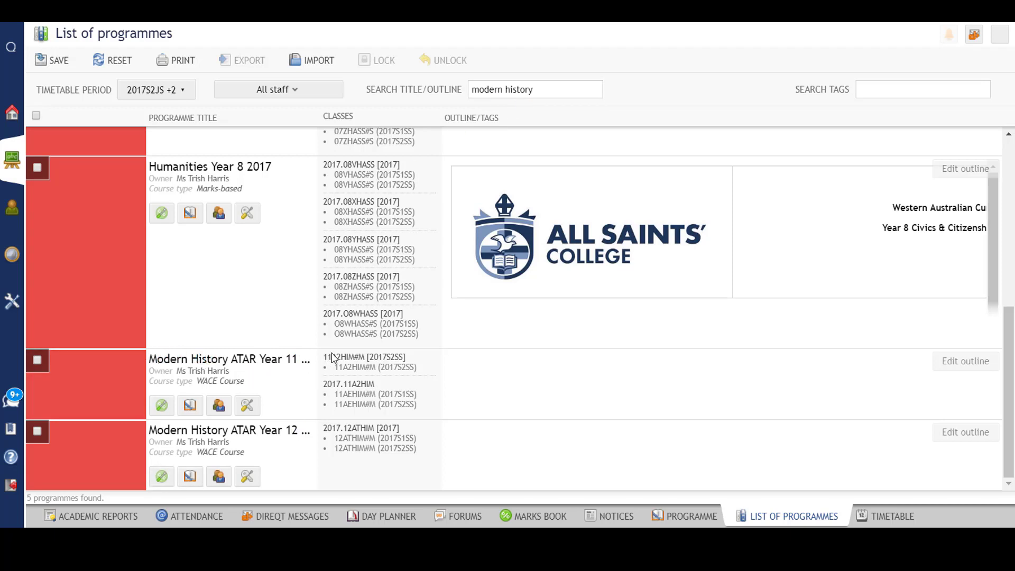
click(219, 405)
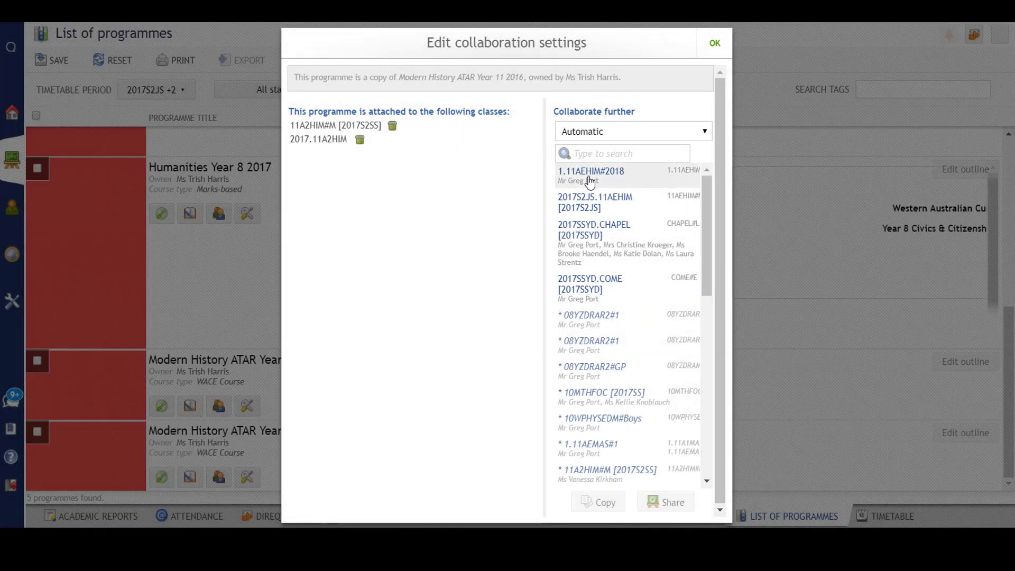
click(597, 176)
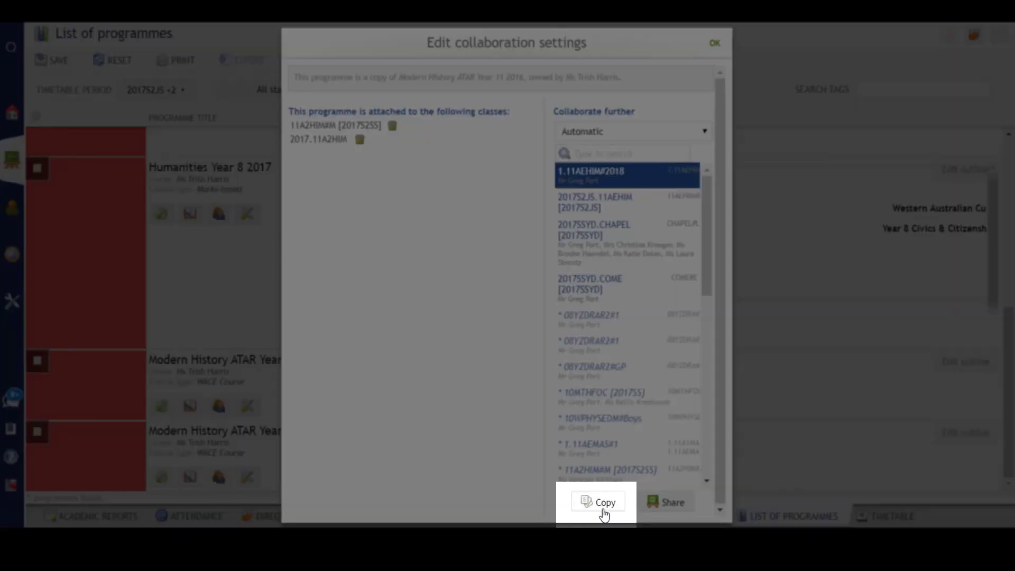
click(602, 505)
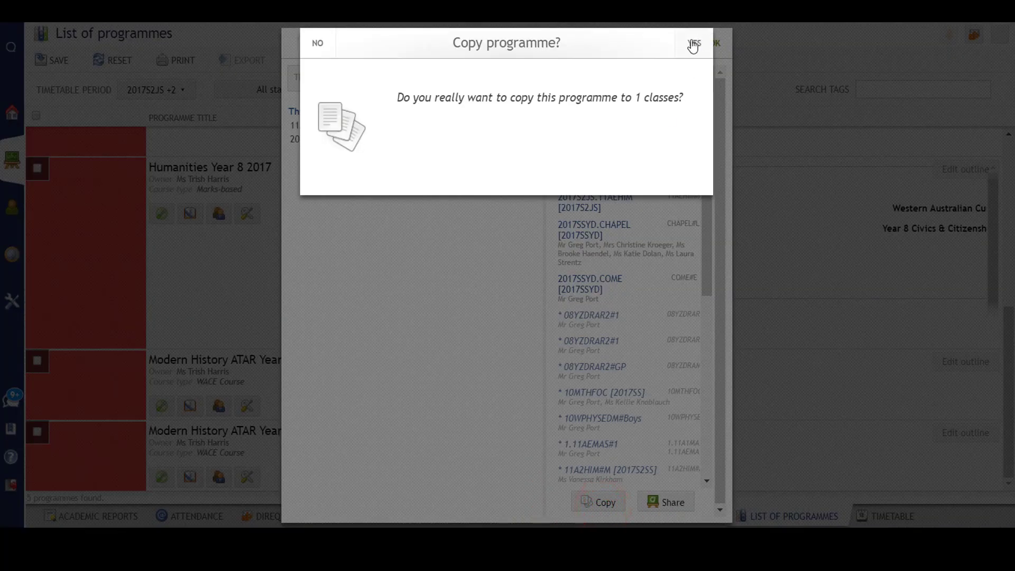
click(692, 41)
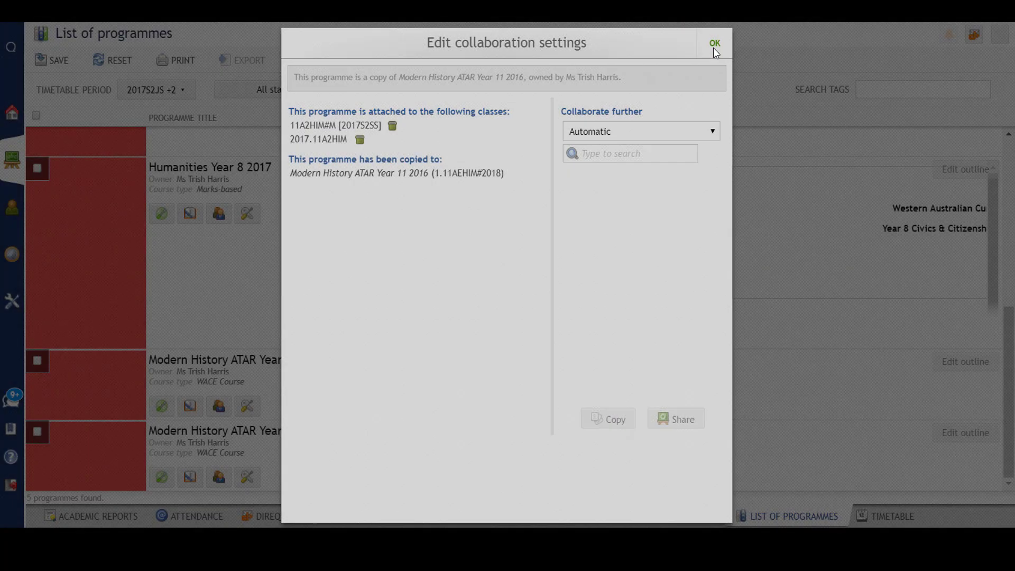
click(715, 43)
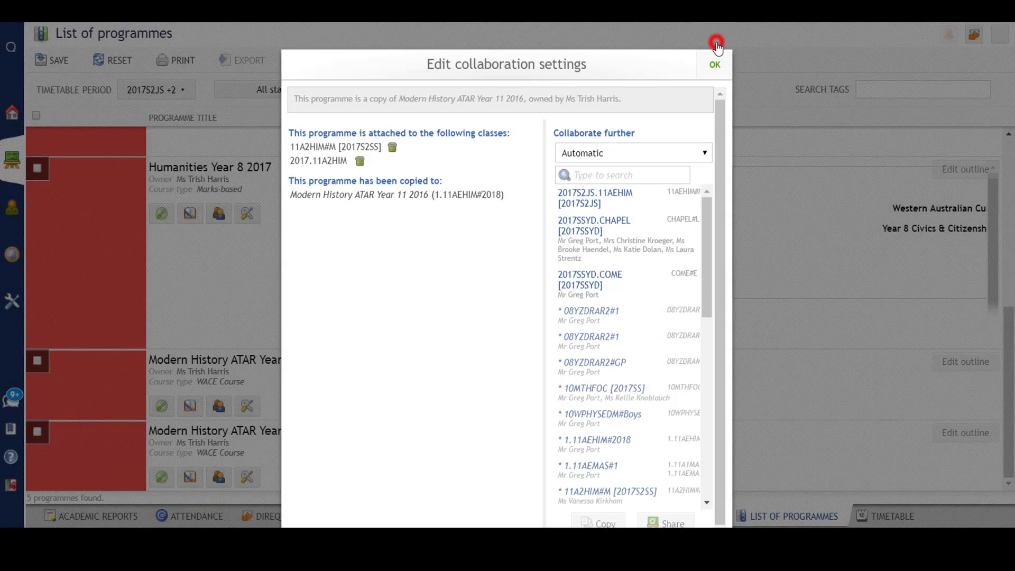
click(11, 159)
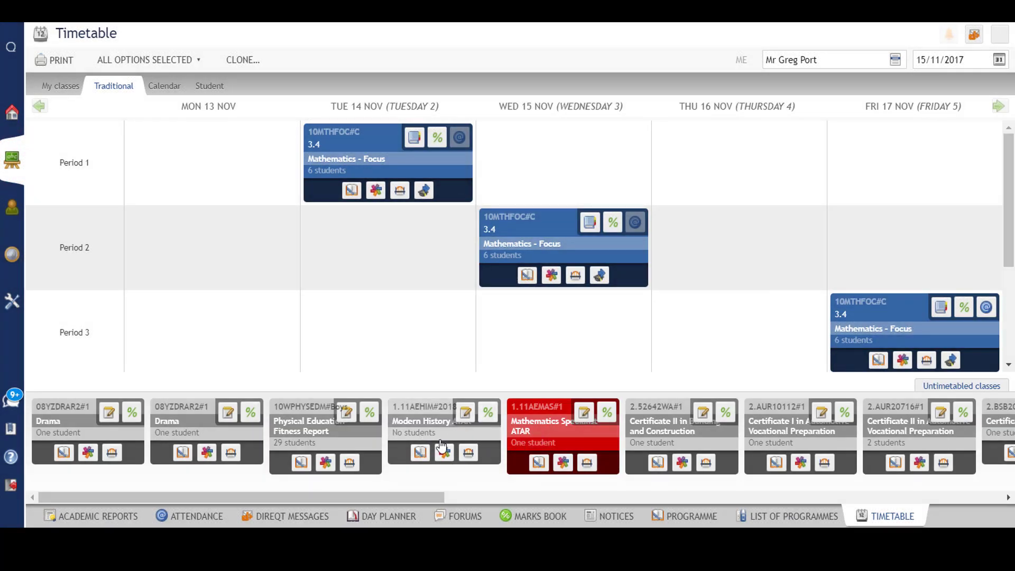
click(432, 426)
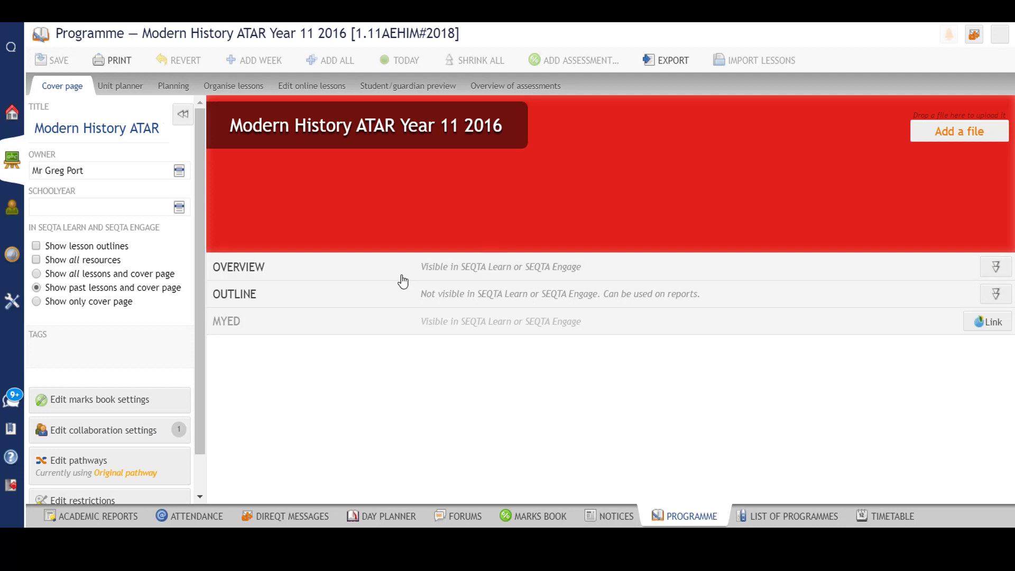
click(999, 271)
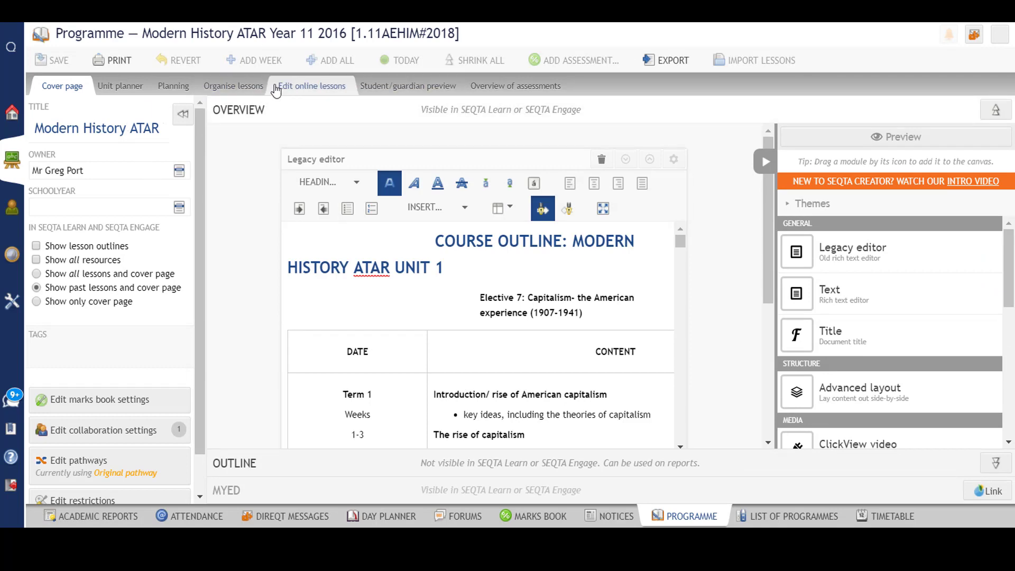
click(235, 87)
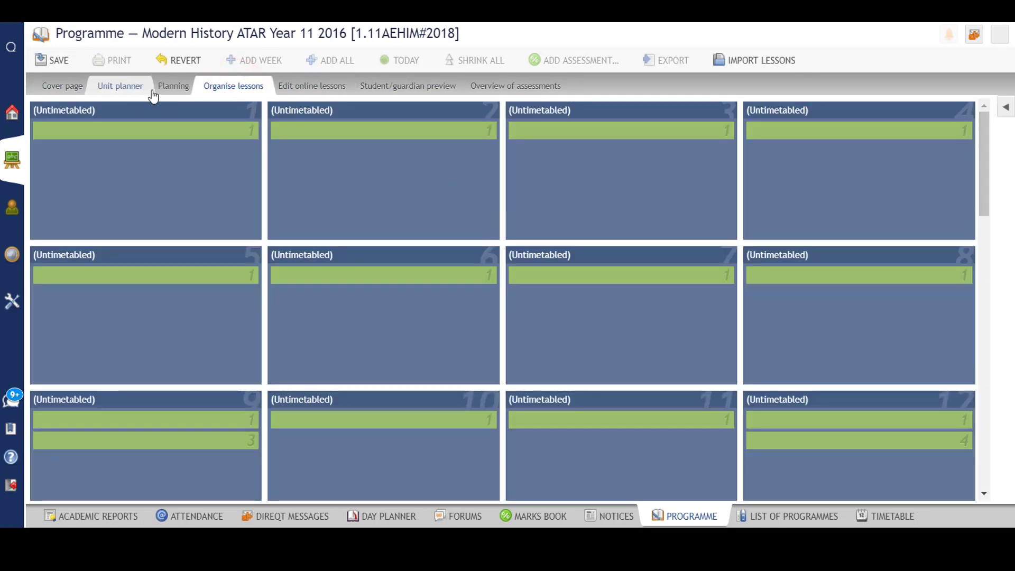
click(164, 87)
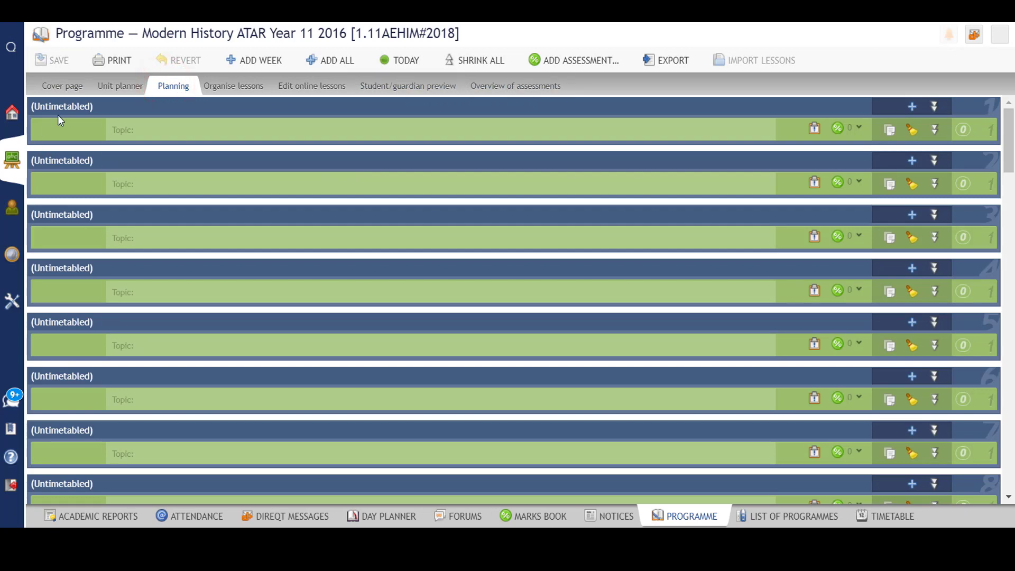
click(62, 85)
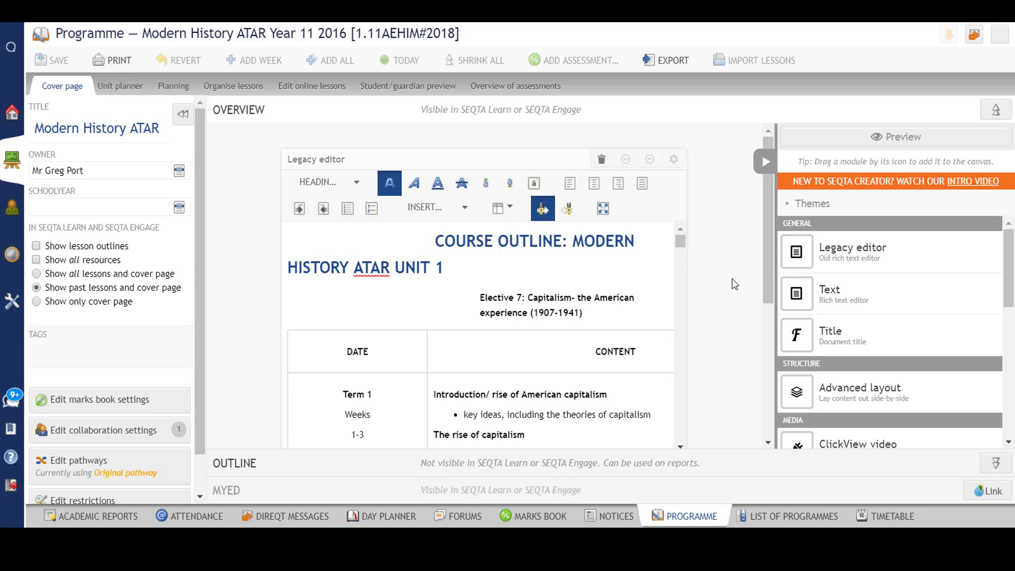
click(12, 159)
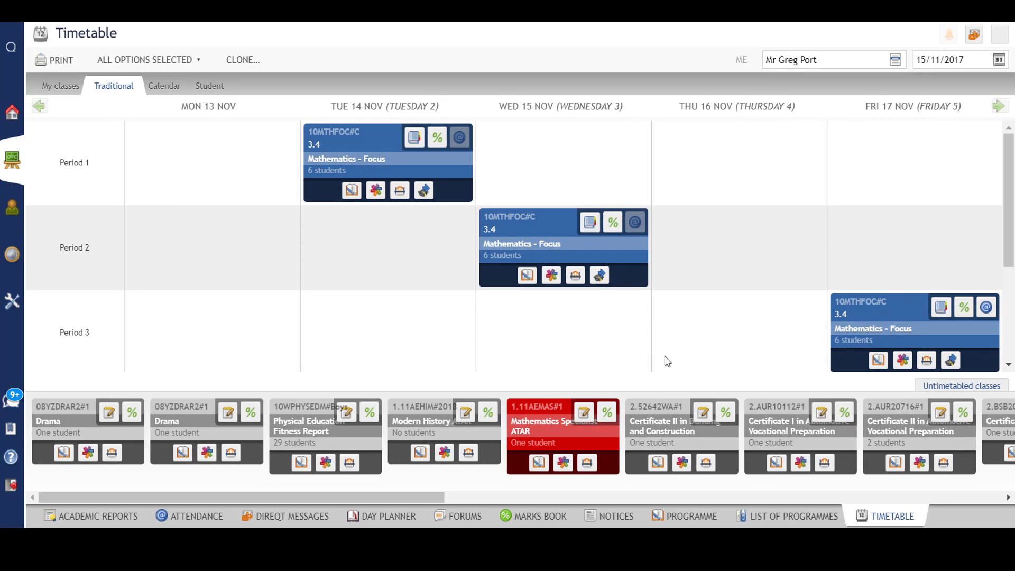
Step: Open the new Modern History class's programme, backing out of Mathematics Specialist ATAR
click(556, 425)
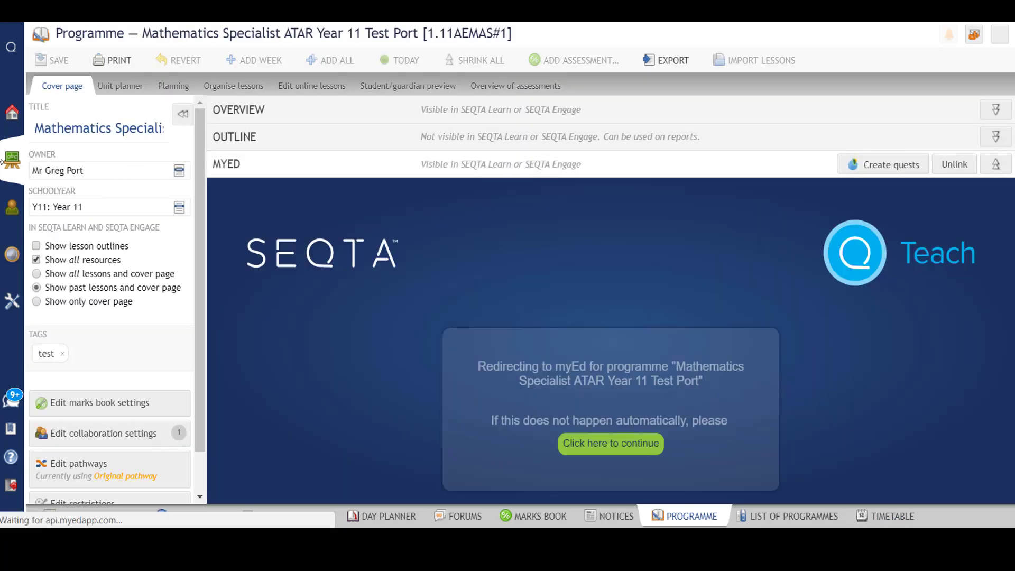
click(11, 159)
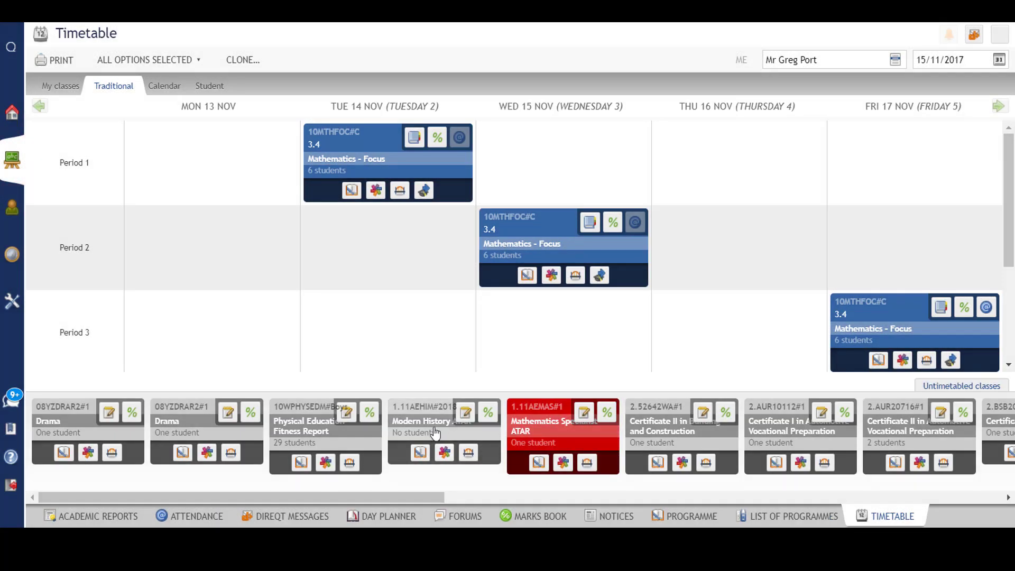
click(432, 425)
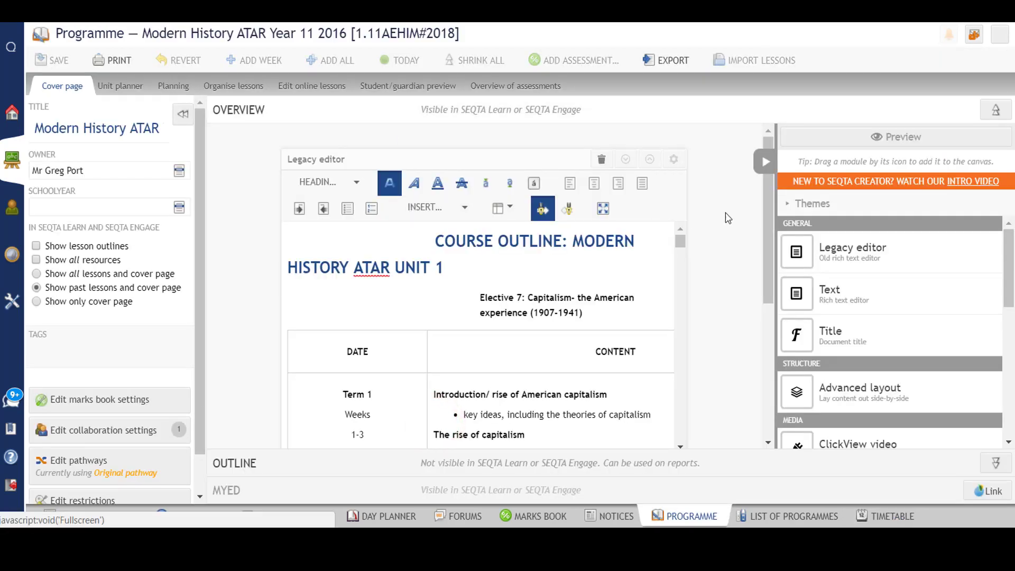
Step: Change the programme title's year from 2016 to 2018, save it, and preview the overview
click(127, 130)
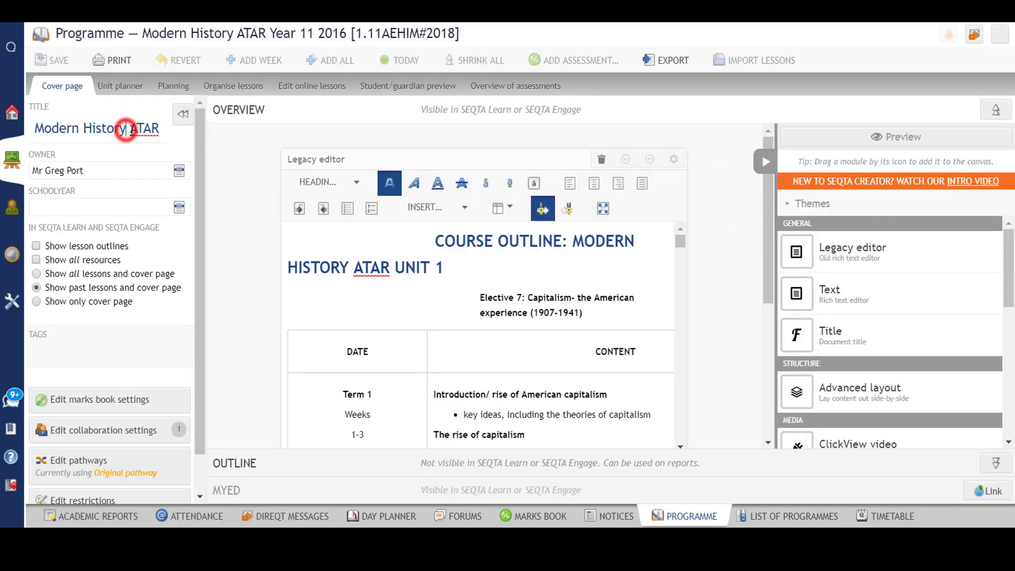
triple_click(160, 132)
click(162, 132)
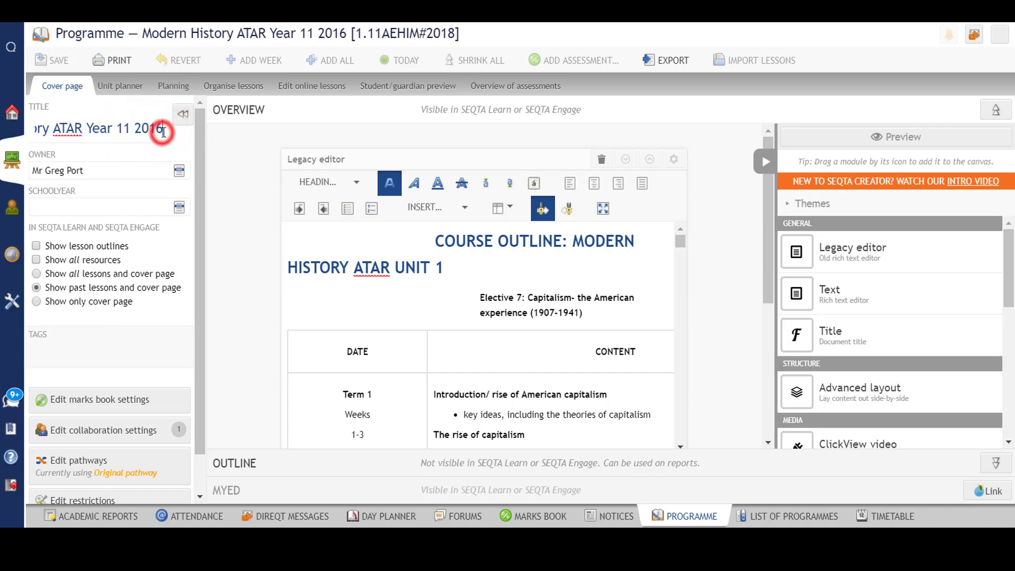
key(BackSpace)
text(8)
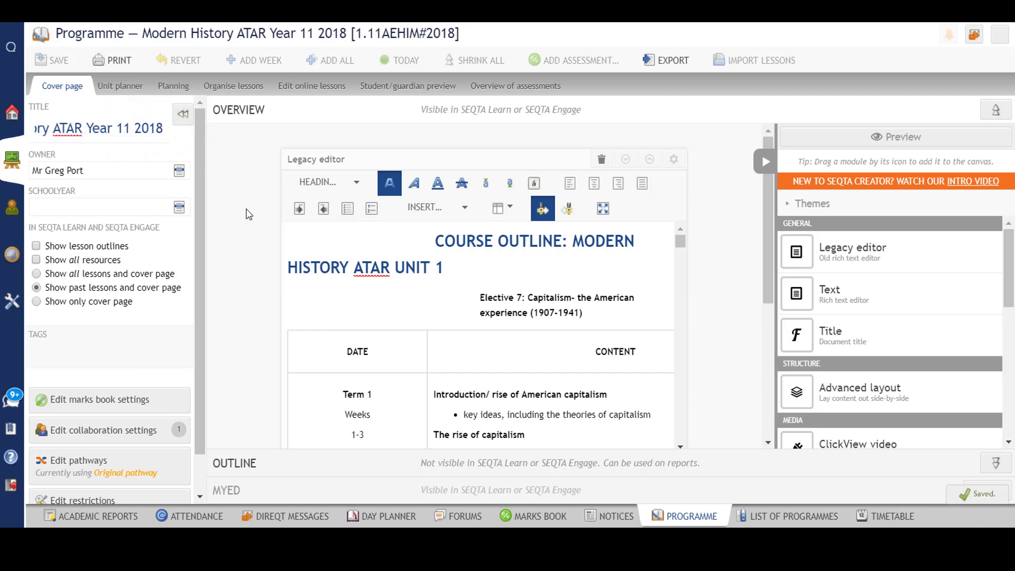
click(249, 214)
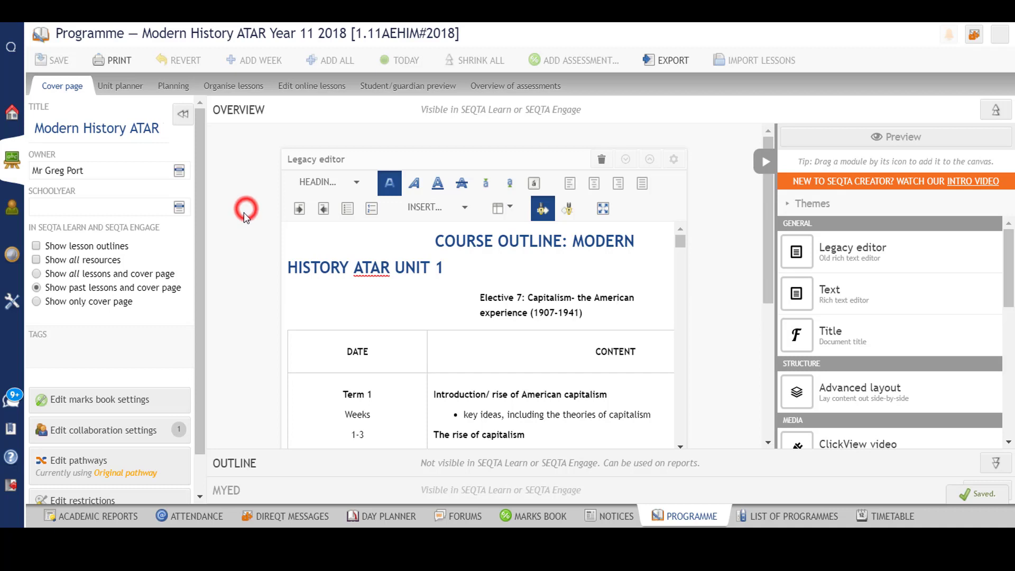
click(896, 139)
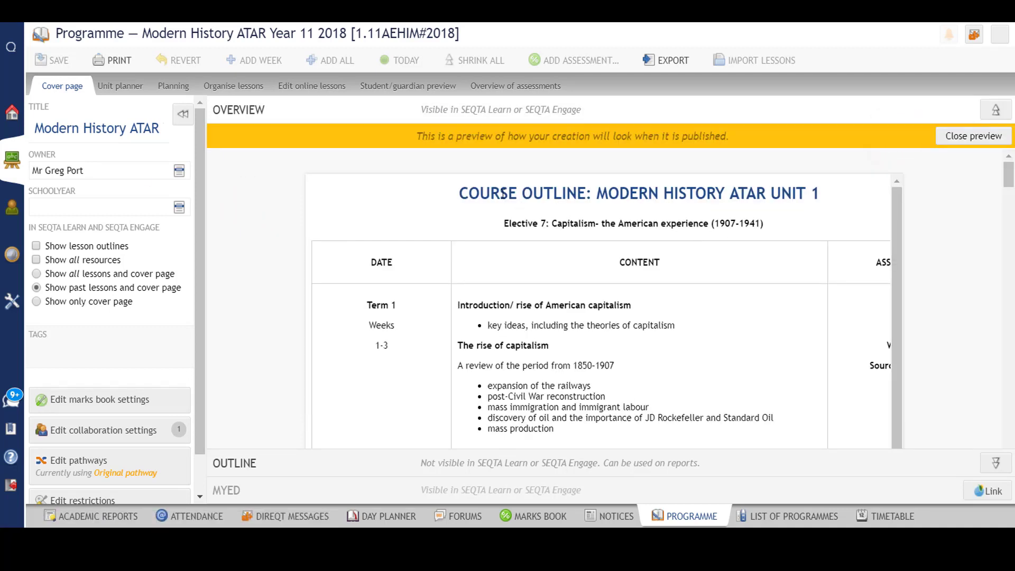